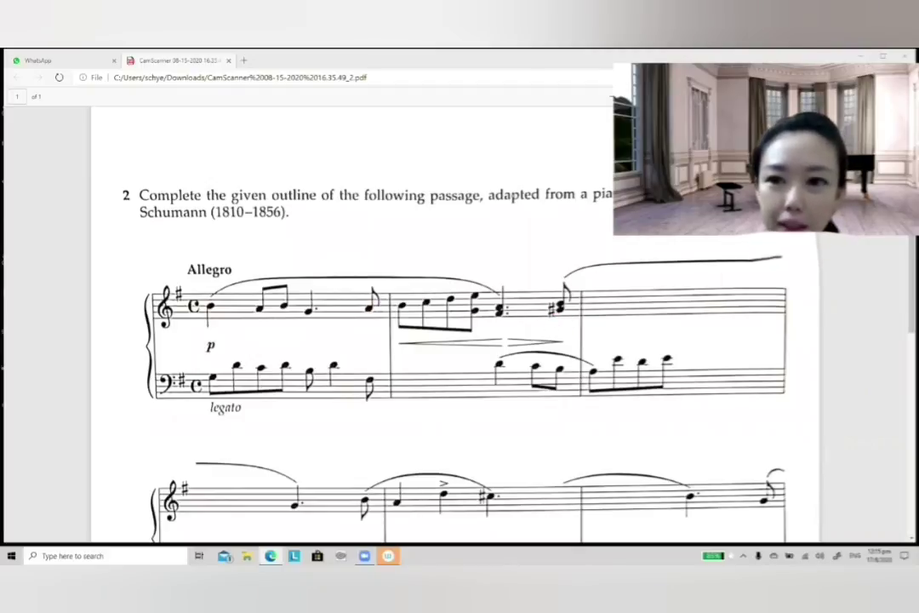
With the freehand ink pen, circle the C♯ notes in the last system
click(771, 96)
mouse_move(567, 294)
mouse_down()
mouse_move(545, 327)
mouse_move(565, 294)
mouse_up()
scroll(810, 434, down, 1)
scroll(861, 460, down, 2)
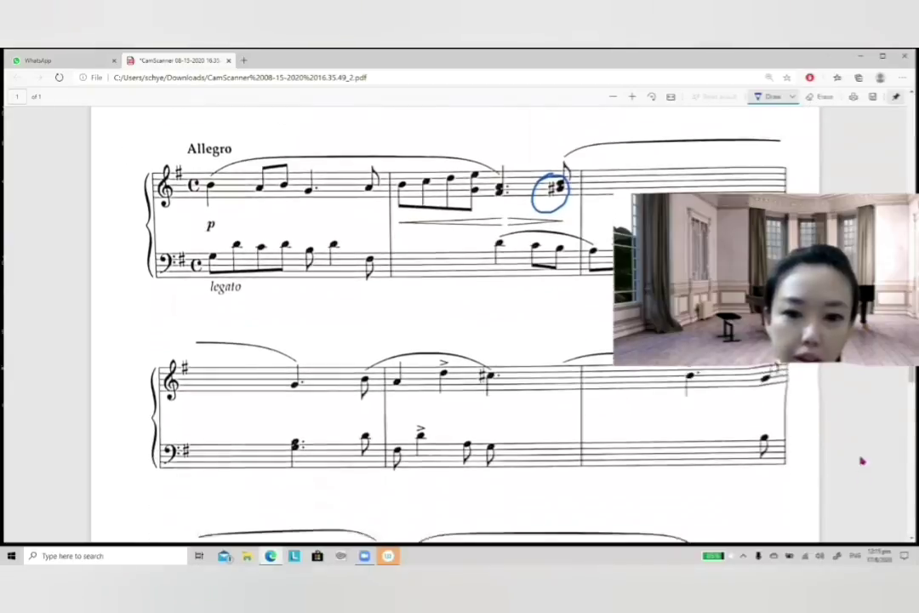
drag(515, 340, 477, 344)
scroll(824, 469, down, 3)
scroll(870, 492, down, 1)
mouse_move(479, 437)
mouse_down()
mouse_move(512, 455)
mouse_move(549, 424)
mouse_up()
drag(619, 422, 630, 397)
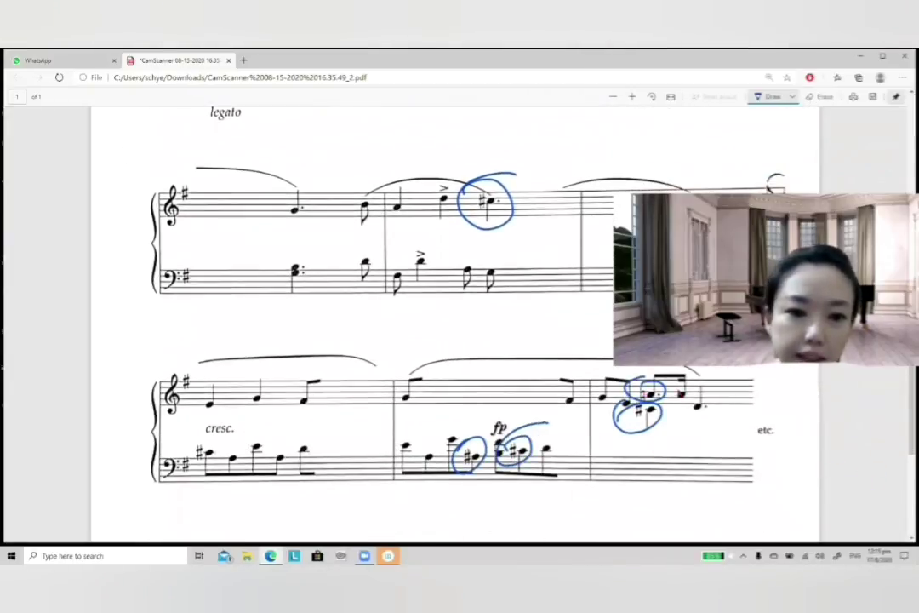
mouse_move(207, 424)
mouse_down()
mouse_move(183, 452)
mouse_move(208, 422)
mouse_up()
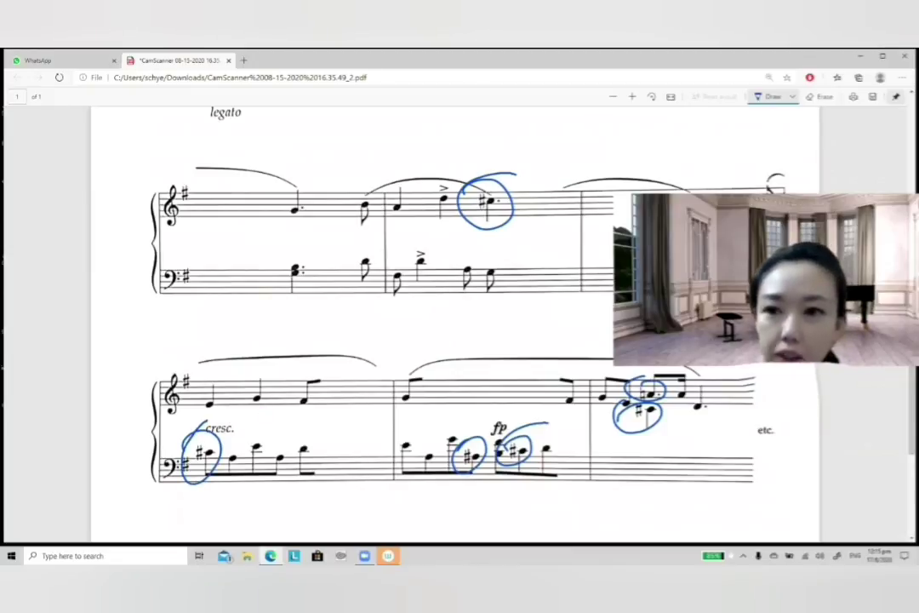
Erase all the C♯ circles, including those around the bass and treble C♯ chords
click(822, 96)
drag(652, 393, 643, 418)
drag(467, 455, 557, 418)
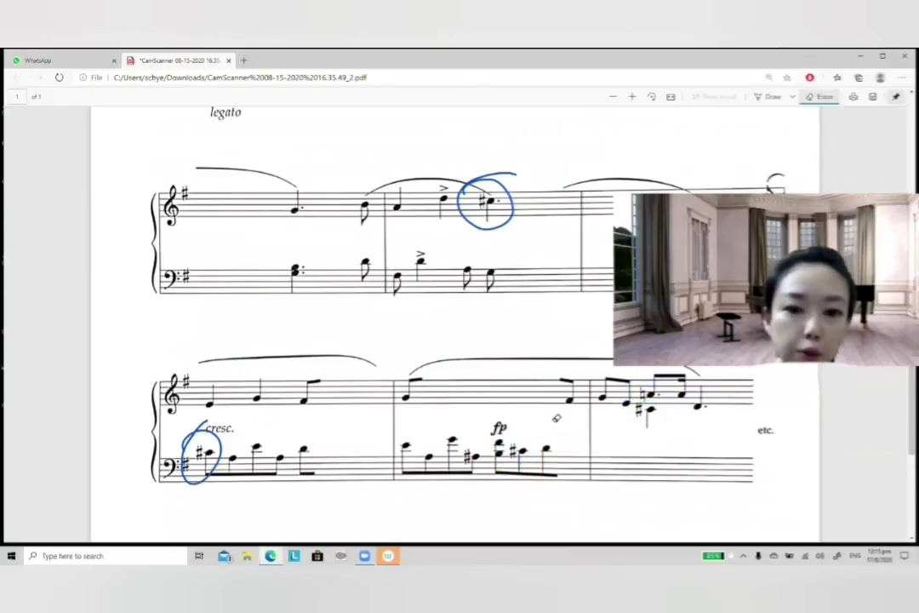
drag(477, 179, 487, 223)
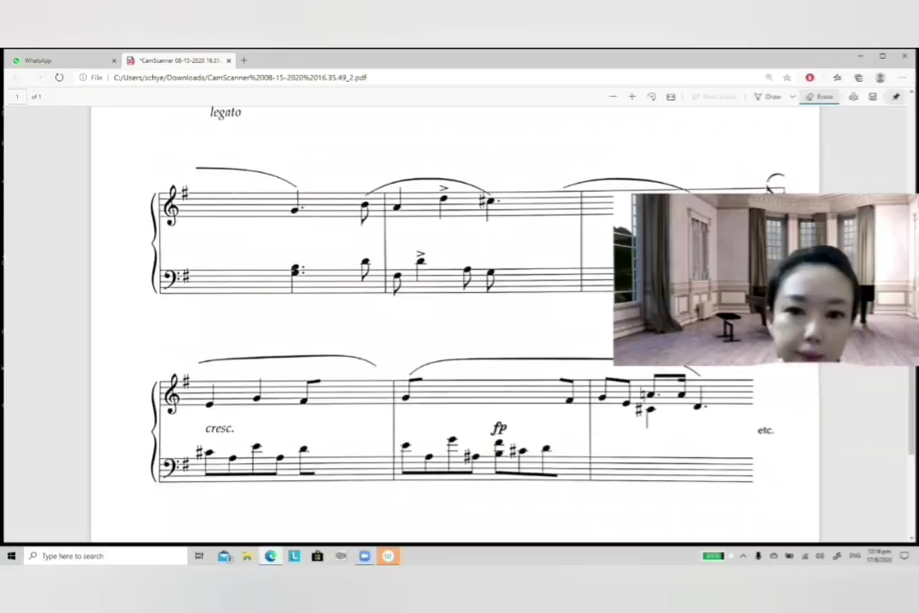
scroll(451, 324, up, 3)
click(553, 241)
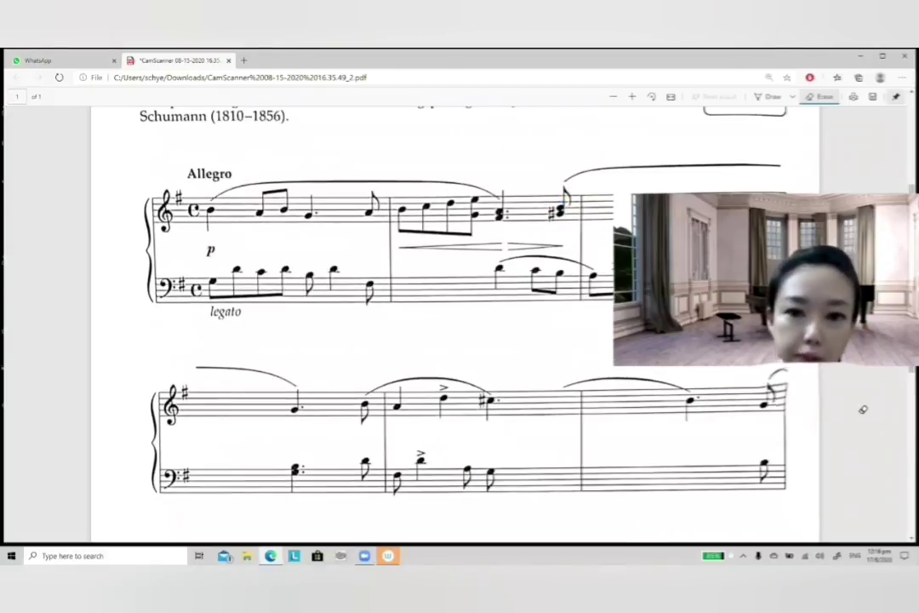
scroll(863, 409, up, 3)
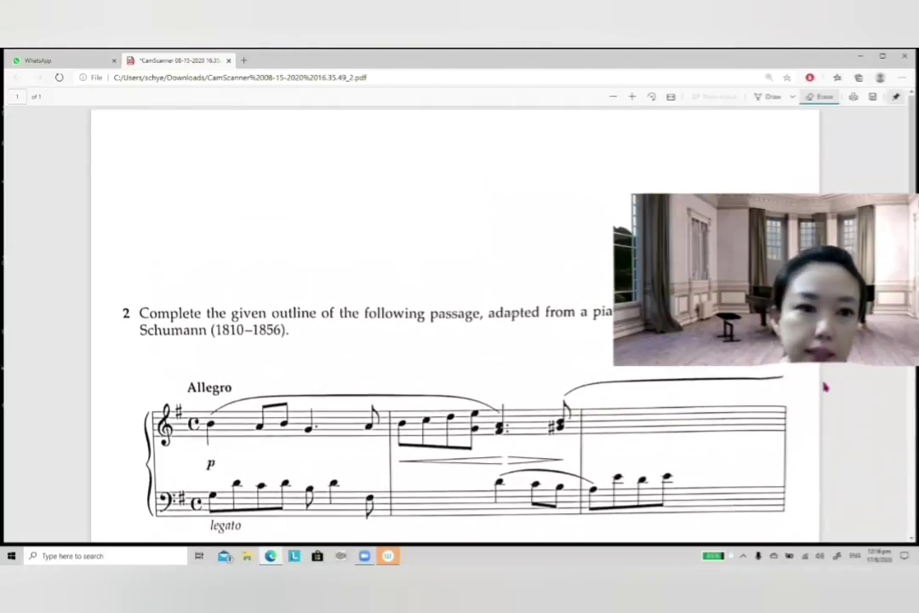
Handwrite '1. key-signatures.' and '2. Accidentals.' at the top of the page
click(769, 96)
mouse_move(134, 136)
mouse_down()
mouse_move(160, 137)
mouse_move(278, 148)
mouse_move(313, 139)
mouse_move(348, 145)
mouse_up()
click(142, 145)
click(358, 144)
mouse_move(125, 196)
mouse_down()
mouse_move(167, 179)
mouse_move(171, 188)
mouse_move(216, 176)
mouse_move(313, 187)
mouse_up()
Add checklist items '3. Opening/ending phrase.' and '4. Cadence.' below
drag(125, 212, 126, 230)
click(144, 223)
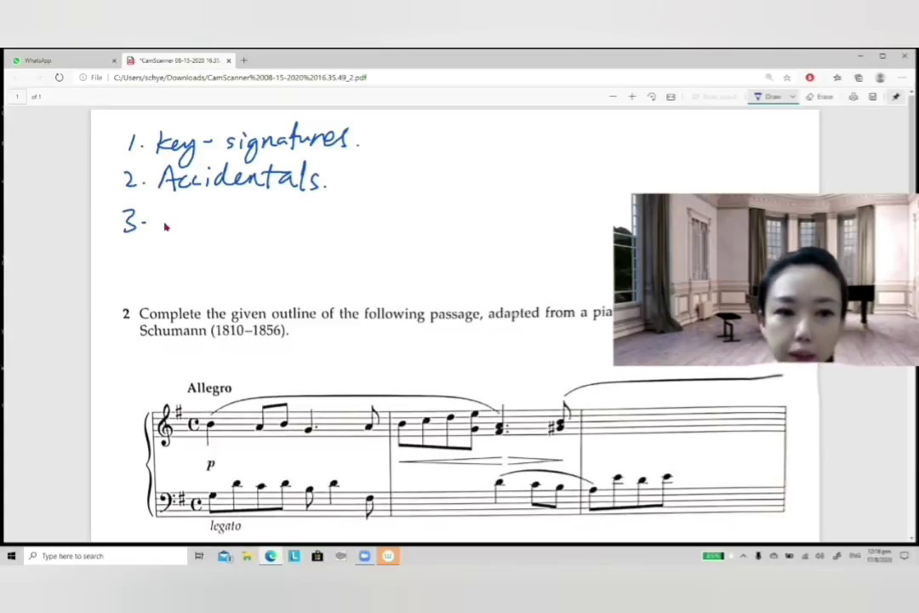
mouse_move(164, 227)
mouse_down()
mouse_move(174, 219)
mouse_move(183, 234)
mouse_move(249, 211)
mouse_move(273, 220)
mouse_move(421, 211)
mouse_move(454, 220)
mouse_up()
mouse_move(126, 258)
mouse_down()
mouse_move(148, 271)
mouse_move(286, 269)
mouse_up()
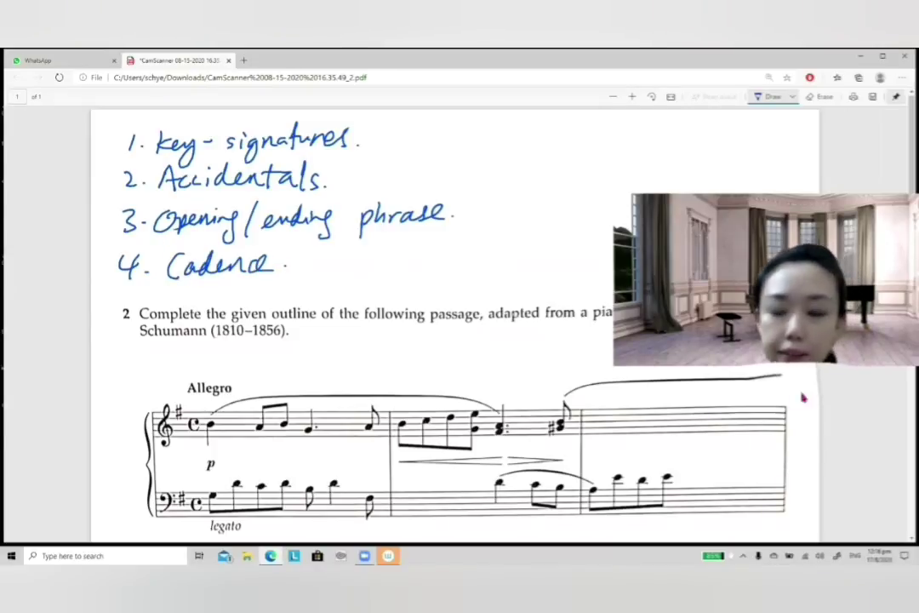
scroll(864, 464, down, 3)
Label the opening notes G, B and D in the first bar
scroll(877, 486, down, 4)
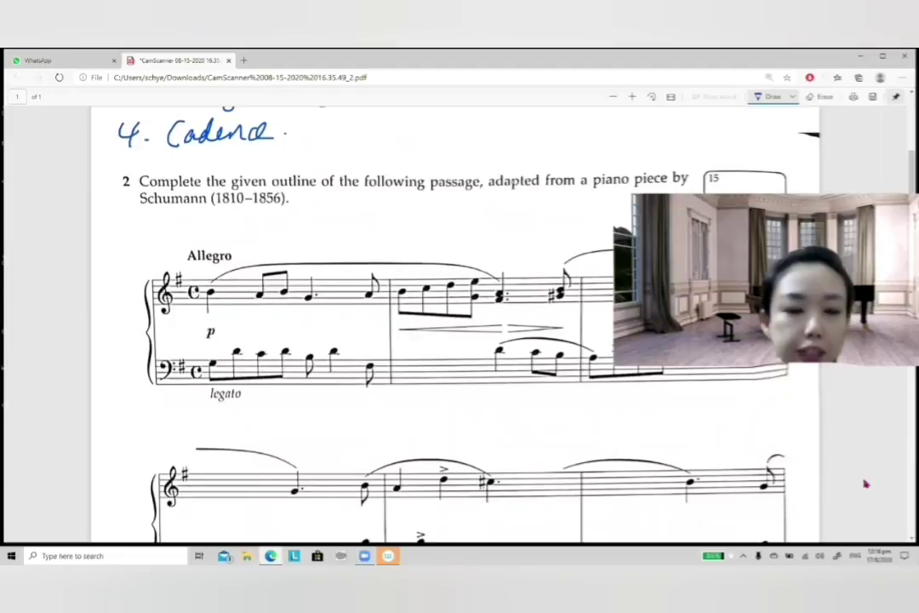
scroll(868, 471, down, 1)
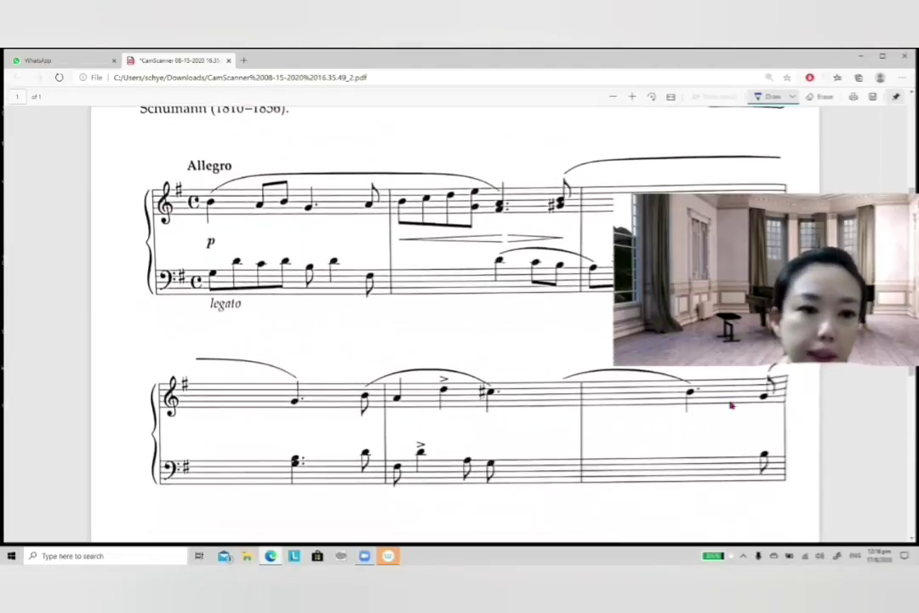
mouse_move(213, 254)
mouse_down()
mouse_move(203, 266)
mouse_move(212, 261)
mouse_up()
drag(216, 195, 236, 253)
drag(237, 239, 238, 252)
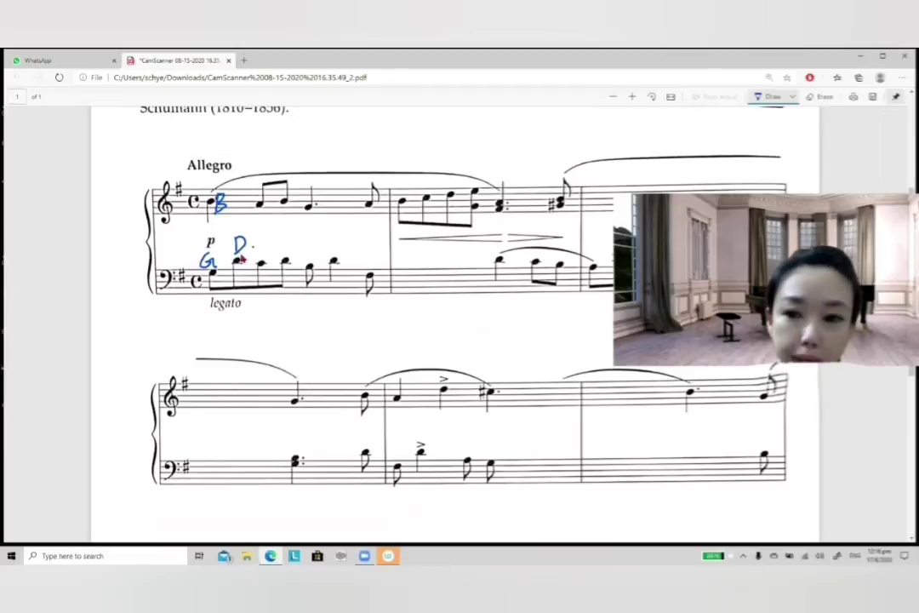
Circle the key-signature sharp, label it F#, and write G+ below the bass
mouse_move(168, 194)
mouse_down()
mouse_move(181, 171)
mouse_move(179, 147)
mouse_move(203, 152)
mouse_move(223, 137)
mouse_up()
drag(206, 145, 224, 144)
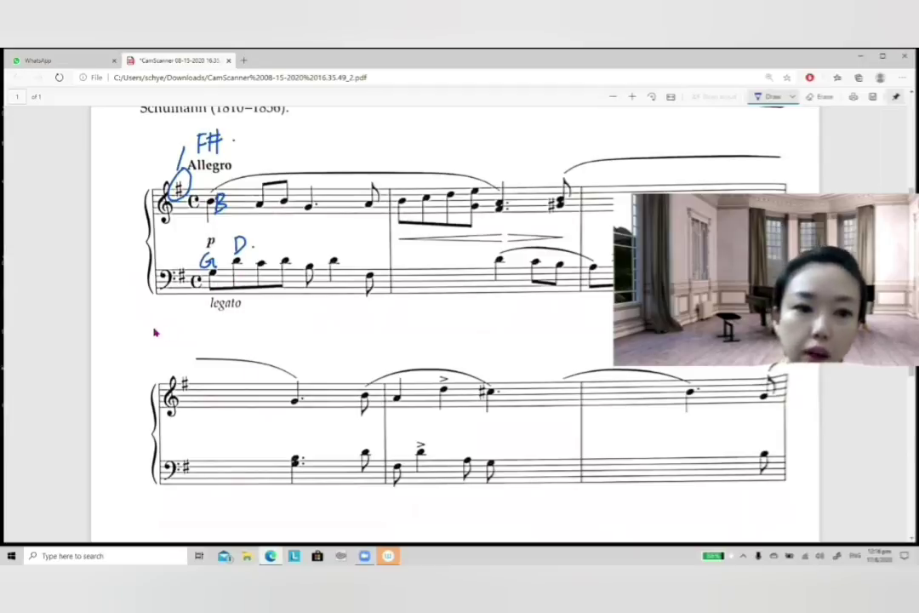
drag(173, 313, 184, 327)
drag(176, 317, 195, 316)
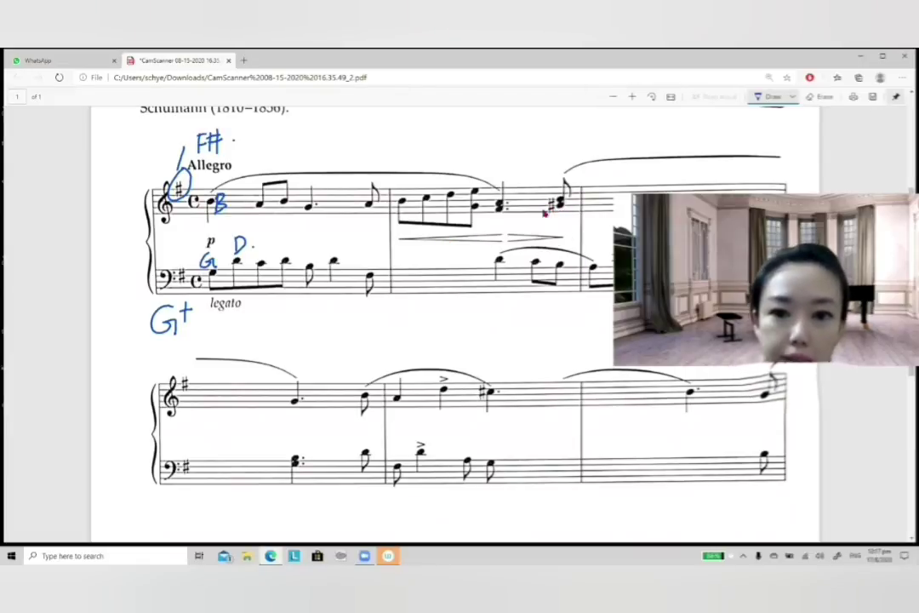
Circle the sharpened chord ending bar 2 and label it G#
scroll(859, 415, up, 1)
scroll(859, 417, down, 1)
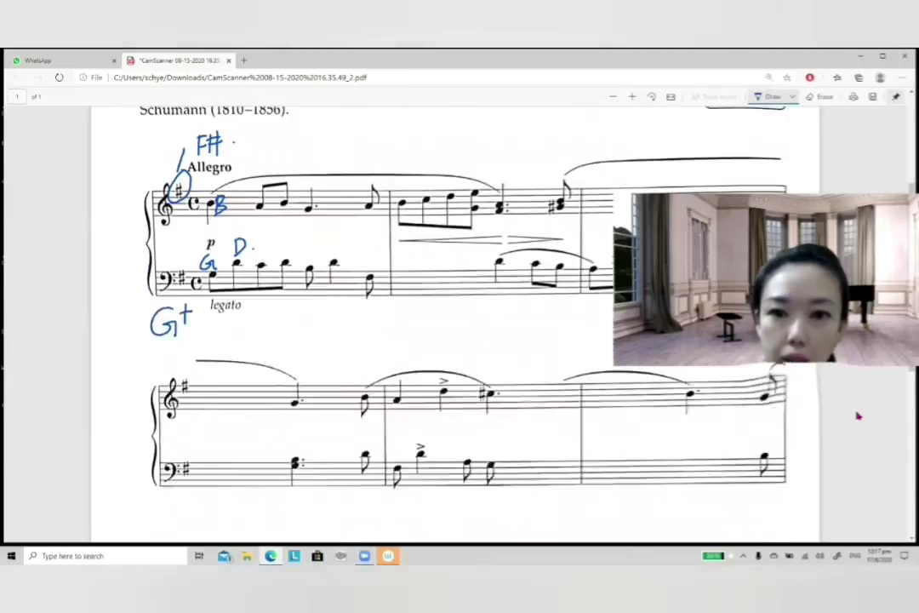
scroll(856, 438, up, 1)
mouse_move(564, 233)
mouse_down()
mouse_move(552, 202)
mouse_move(555, 184)
mouse_move(564, 189)
mouse_up()
drag(562, 177, 587, 180)
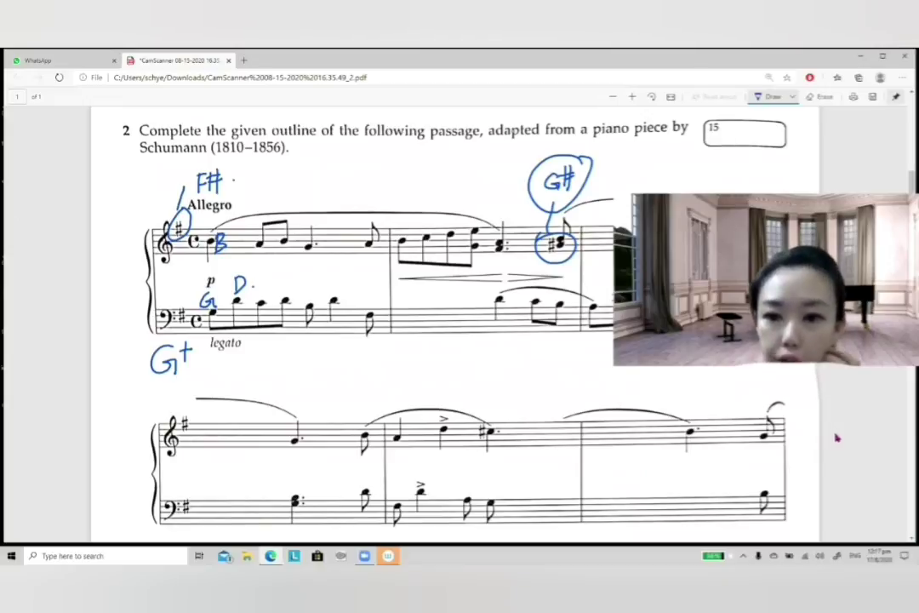
Label the bass note A, write ACE and A⁻, and draw a line from the G#
scroll(855, 439, down, 1)
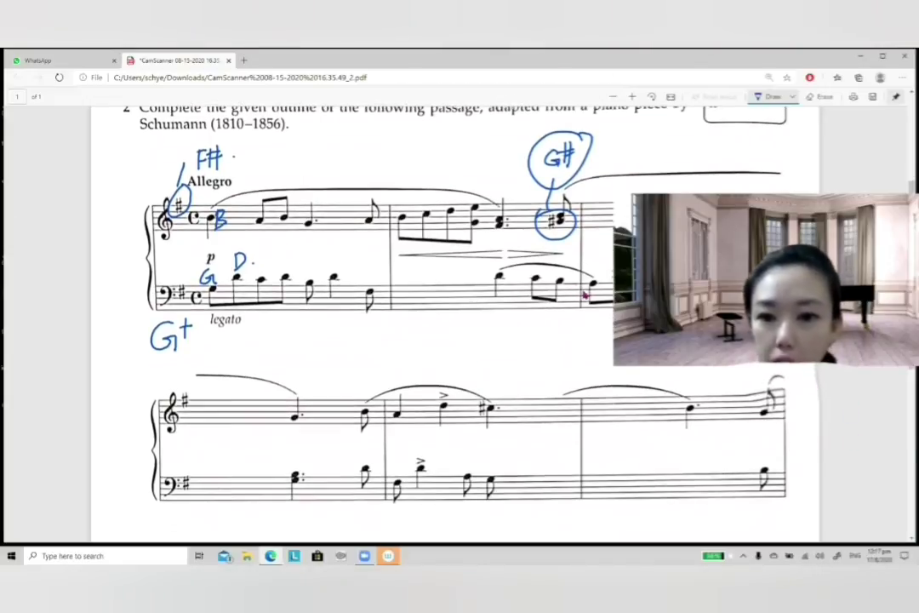
mouse_move(581, 281)
mouse_down()
mouse_move(586, 265)
mouse_move(591, 280)
mouse_up()
drag(582, 275, 590, 273)
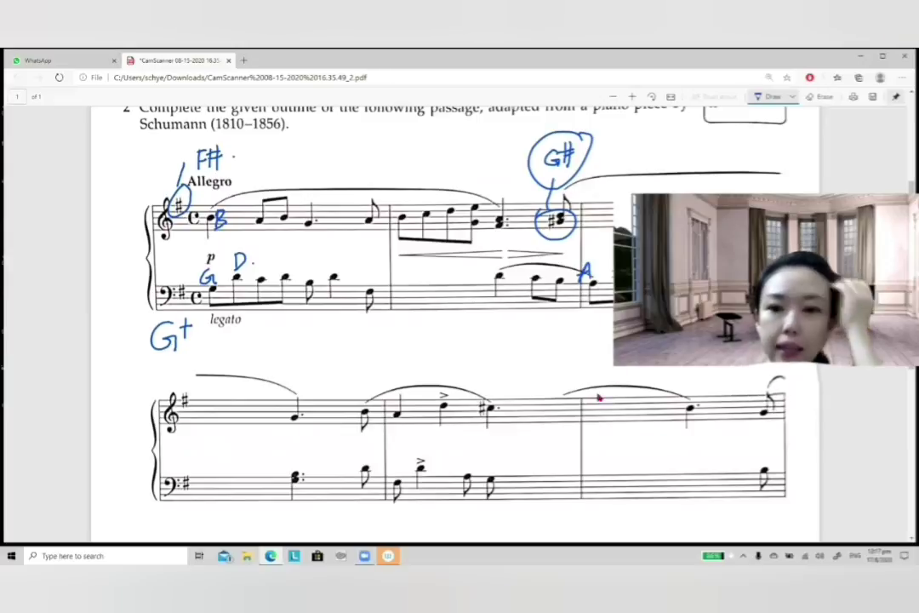
drag(593, 358, 601, 352)
drag(612, 345, 610, 358)
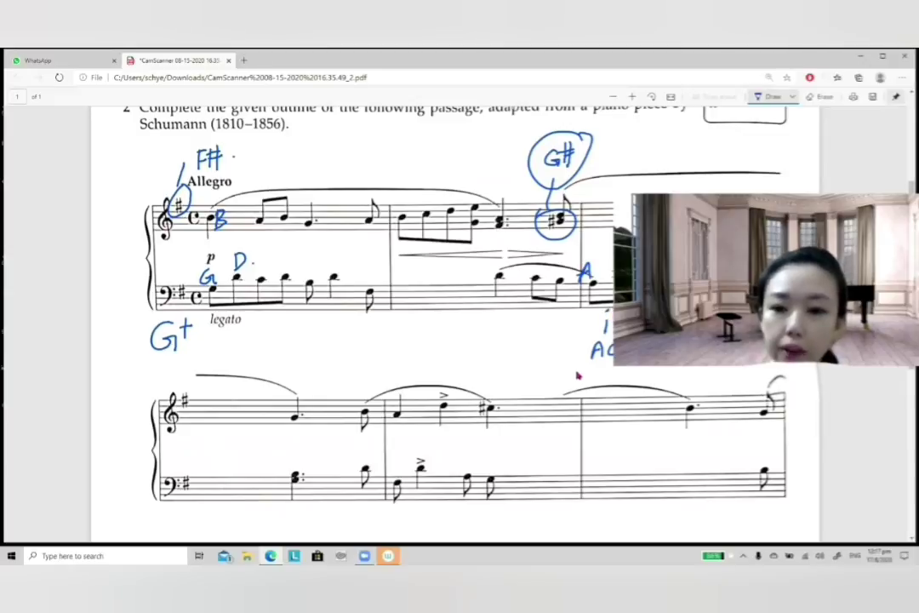
mouse_move(566, 197)
mouse_down()
mouse_move(596, 181)
mouse_move(633, 186)
mouse_up()
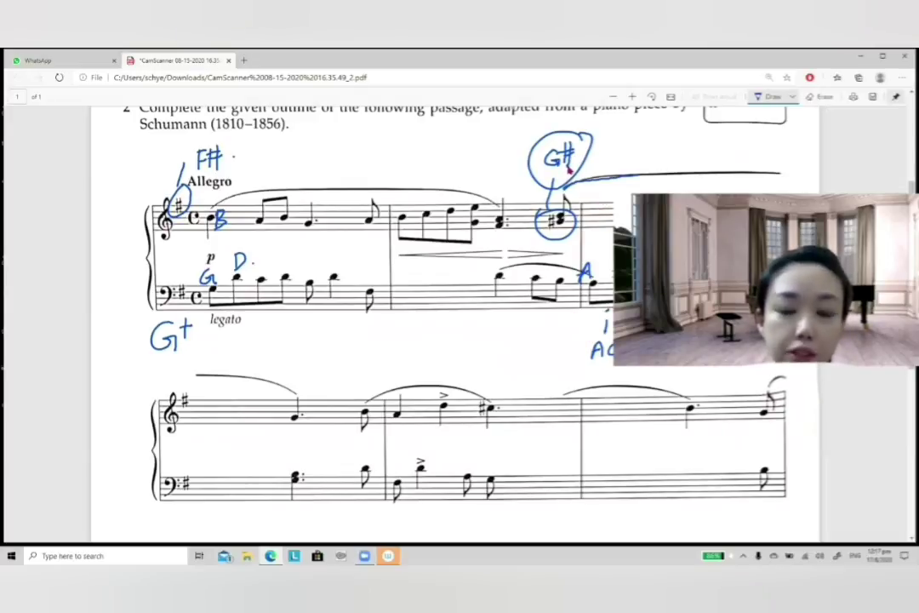
drag(549, 344, 578, 326)
scroll(860, 484, down, 4)
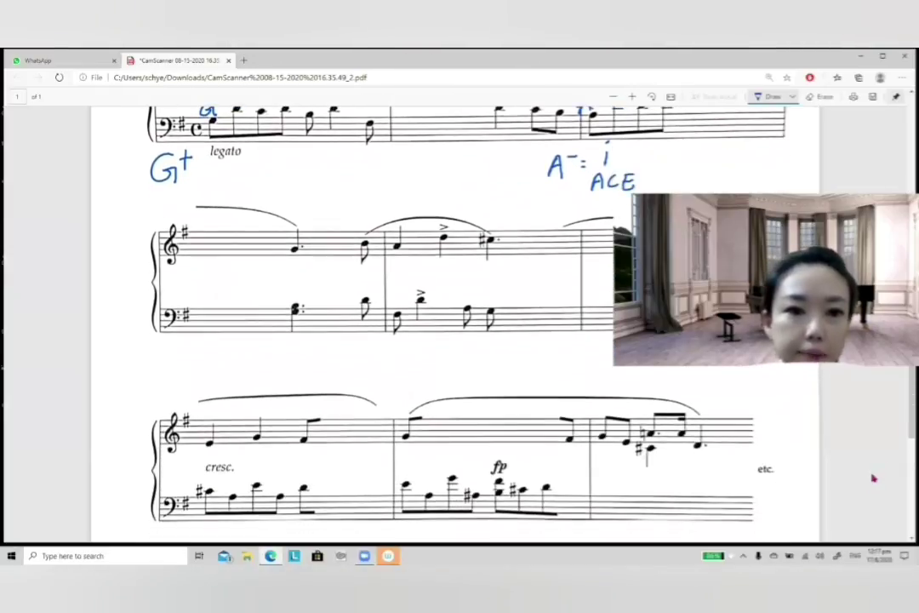
Mark the 'Opening/ending phrase' checklist item with an asterisk
scroll(874, 464, up, 4)
scroll(874, 450, down, 2)
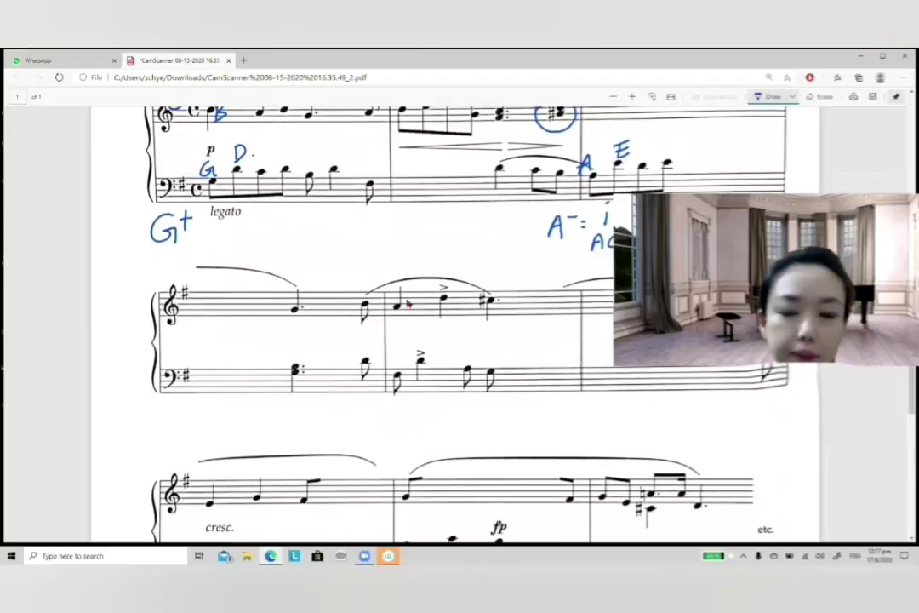
scroll(839, 426, up, 7)
mouse_move(99, 175)
mouse_down()
mouse_move(111, 161)
mouse_move(116, 172)
mouse_up()
click(121, 179)
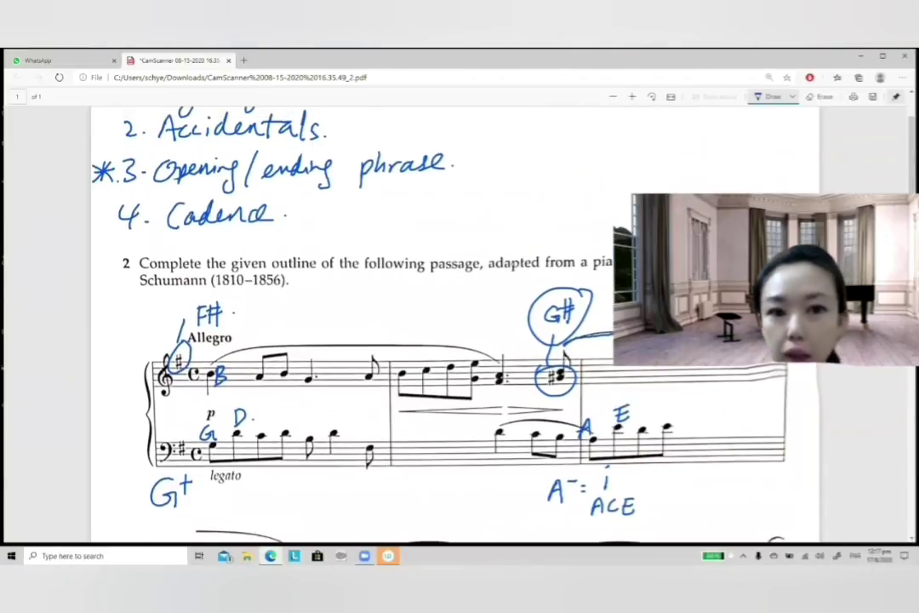
Label the second system's opening notes G, B and D
scroll(860, 490, down, 5)
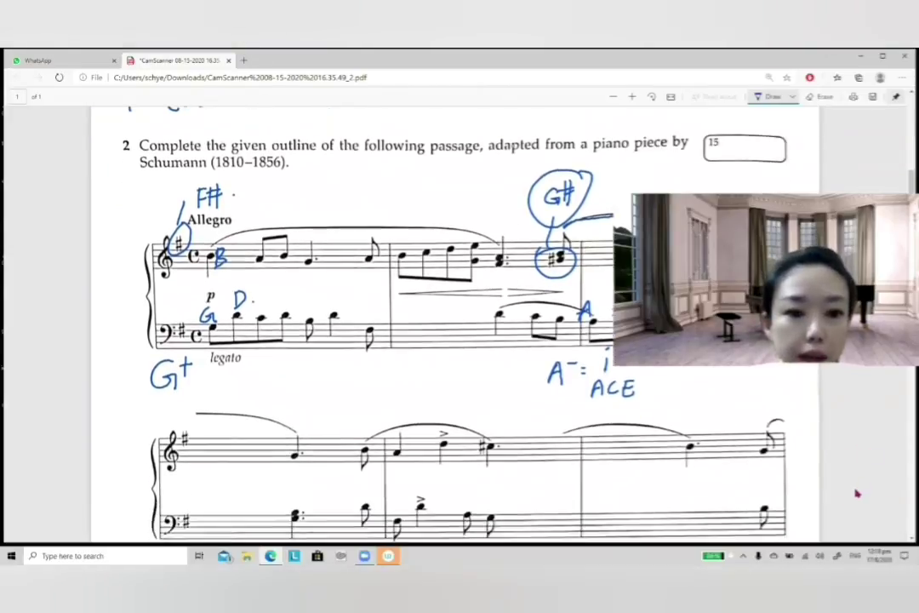
mouse_move(311, 412)
mouse_down()
mouse_move(301, 421)
mouse_move(309, 417)
mouse_up()
drag(290, 381, 291, 398)
drag(291, 382, 296, 397)
drag(354, 378, 356, 393)
click(378, 388)
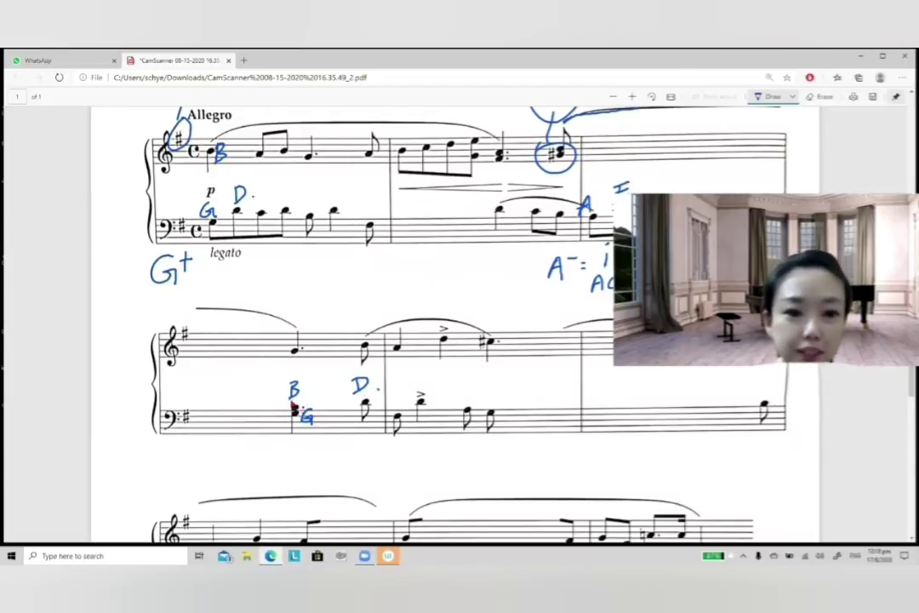
Write chord labels I and G+ under the bass and star the circled G# chord
drag(291, 457, 302, 457)
drag(296, 457, 296, 477)
drag(288, 477, 307, 476)
mouse_move(137, 452)
mouse_down()
mouse_move(156, 456)
mouse_move(150, 466)
mouse_up()
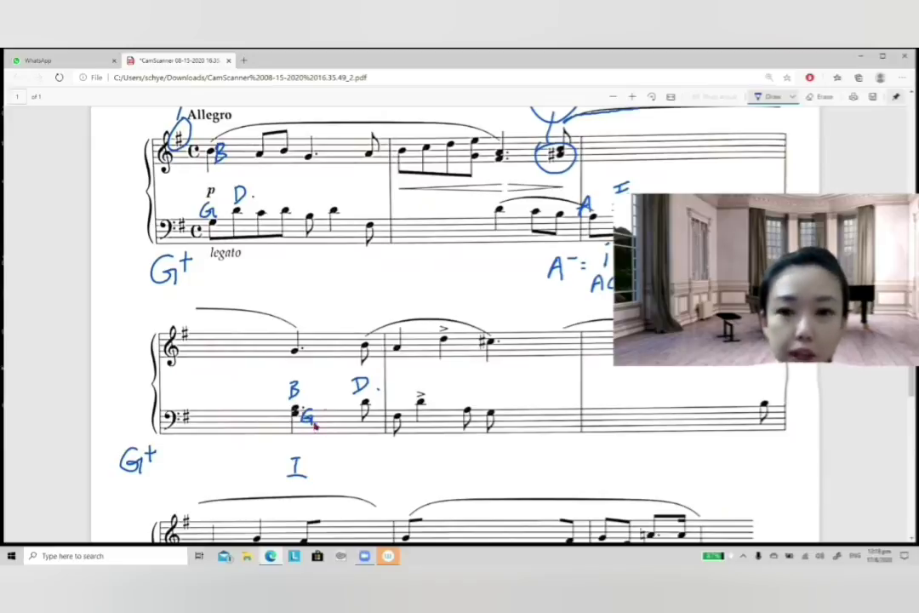
drag(584, 165, 586, 175)
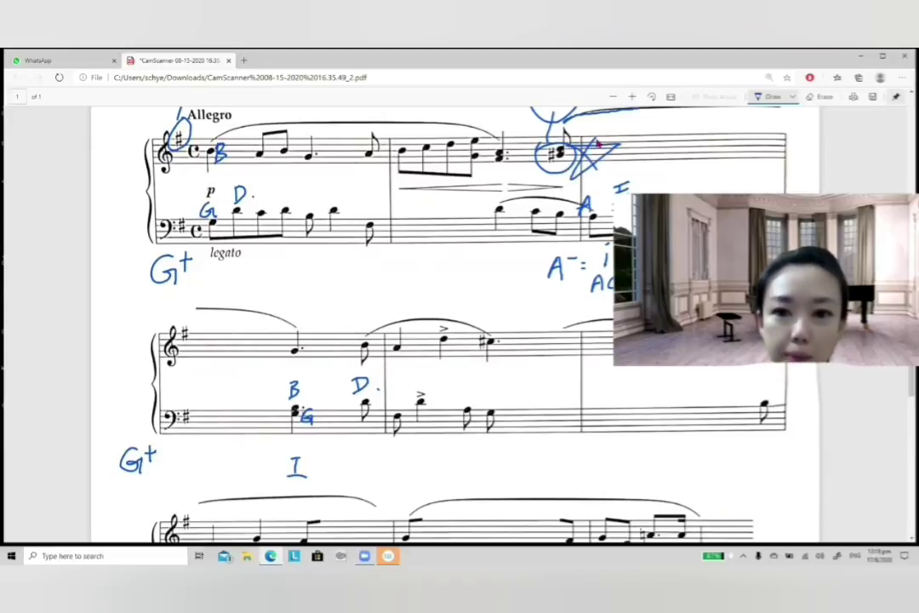
drag(314, 413, 332, 436)
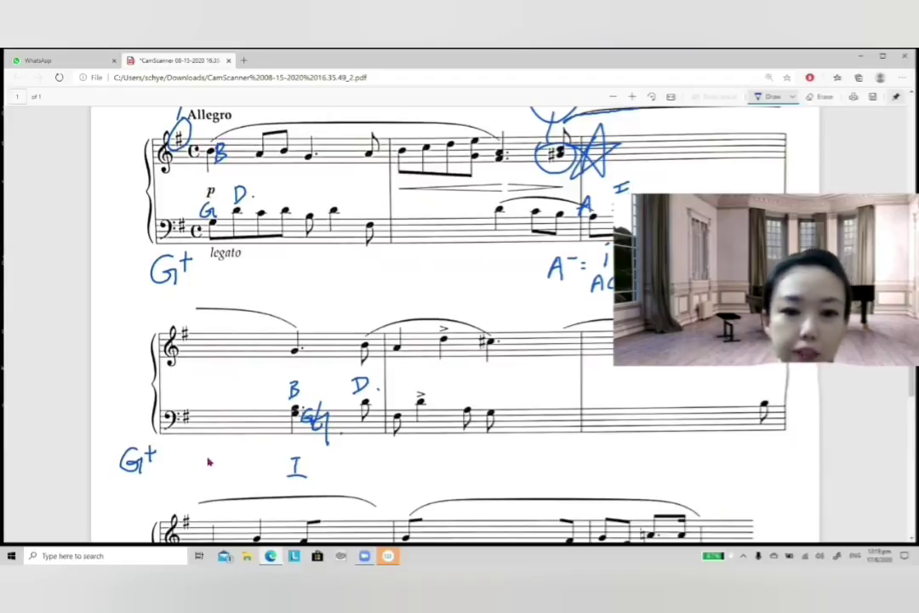
Circle the sharp in the second bar, draw an arrow to it, and label F# and G#
mouse_move(486, 327)
mouse_down()
mouse_move(498, 337)
mouse_move(473, 352)
mouse_move(487, 326)
mouse_up()
mouse_move(185, 333)
mouse_down()
mouse_move(379, 313)
mouse_move(428, 297)
mouse_up()
mouse_move(412, 306)
mouse_down()
mouse_move(425, 307)
mouse_move(424, 316)
mouse_up()
drag(419, 304, 467, 305)
drag(463, 290, 467, 312)
drag(458, 298, 473, 298)
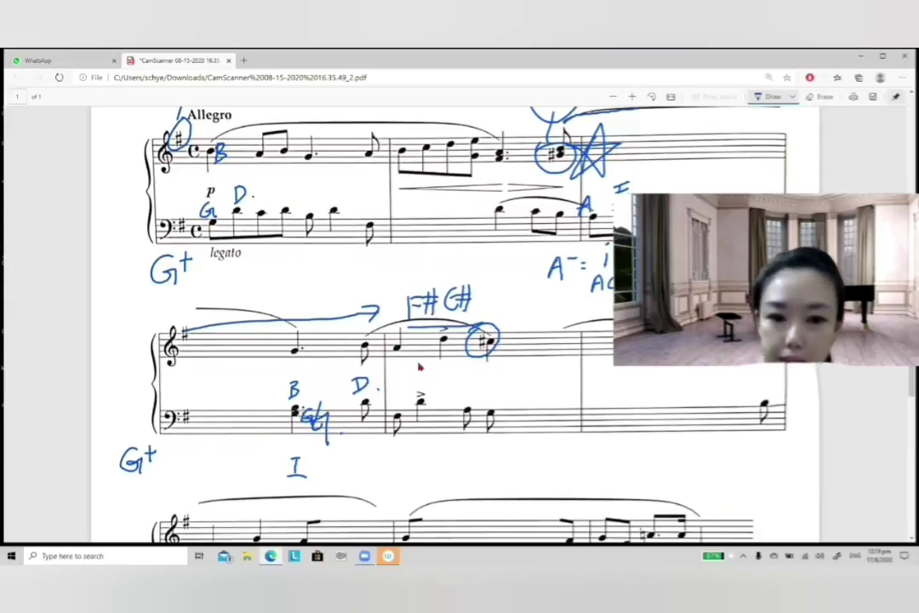
Write D+ under the second bar and label its notes D, F and A
drag(361, 448, 362, 471)
mouse_move(383, 444)
mouse_down()
mouse_move(383, 460)
mouse_move(389, 452)
mouse_up()
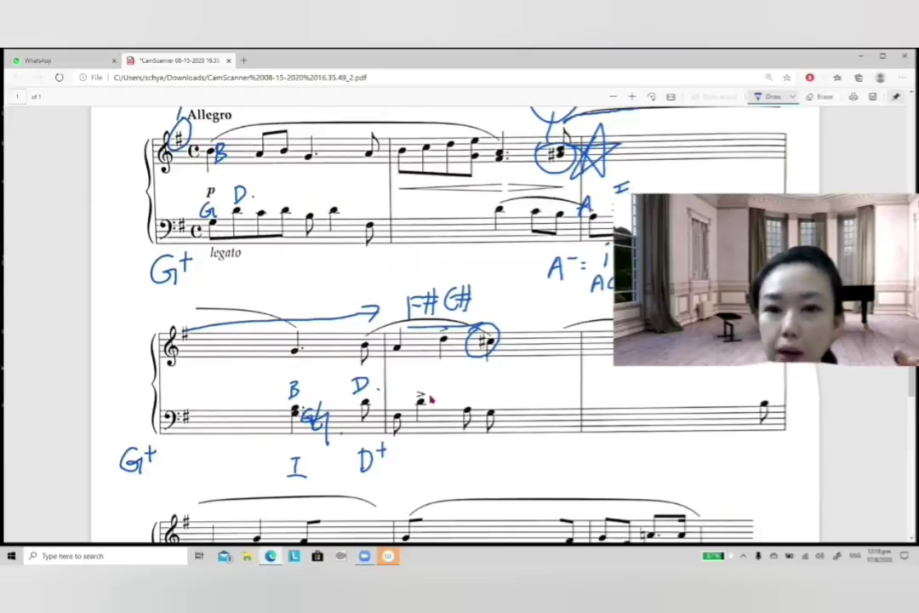
drag(418, 372, 418, 390)
mouse_move(418, 372)
mouse_down()
mouse_move(418, 390)
mouse_move(395, 402)
mouse_move(402, 387)
mouse_up()
drag(395, 395, 401, 363)
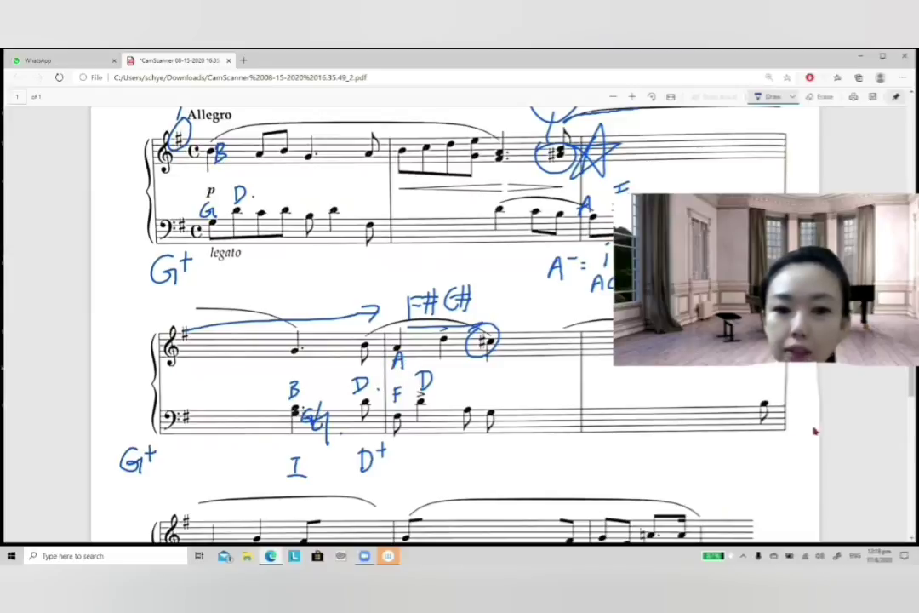
scroll(862, 436, up, 2)
Retrace the line and circle around the G# to thicken them
scroll(869, 469, down, 1)
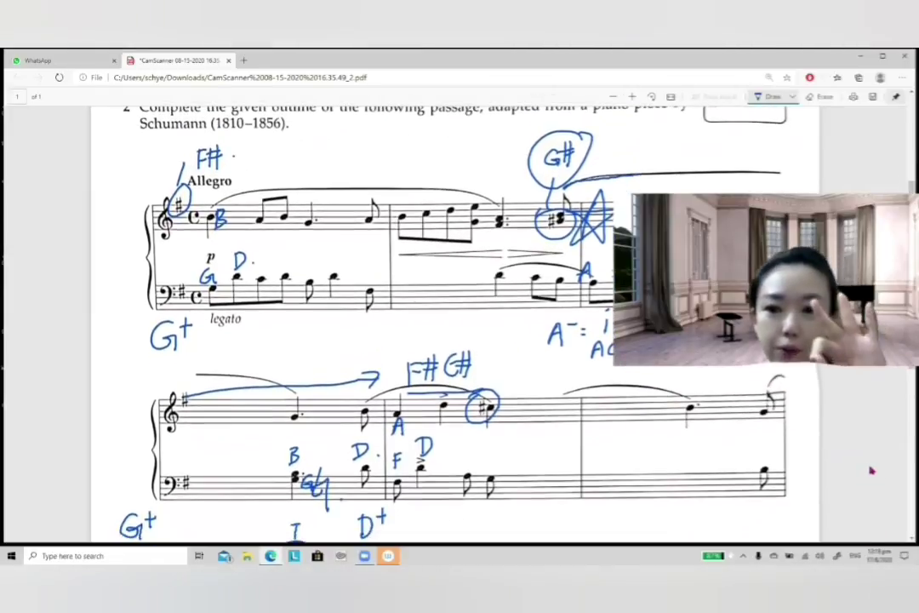
scroll(877, 434, up, 3)
scroll(879, 464, down, 3)
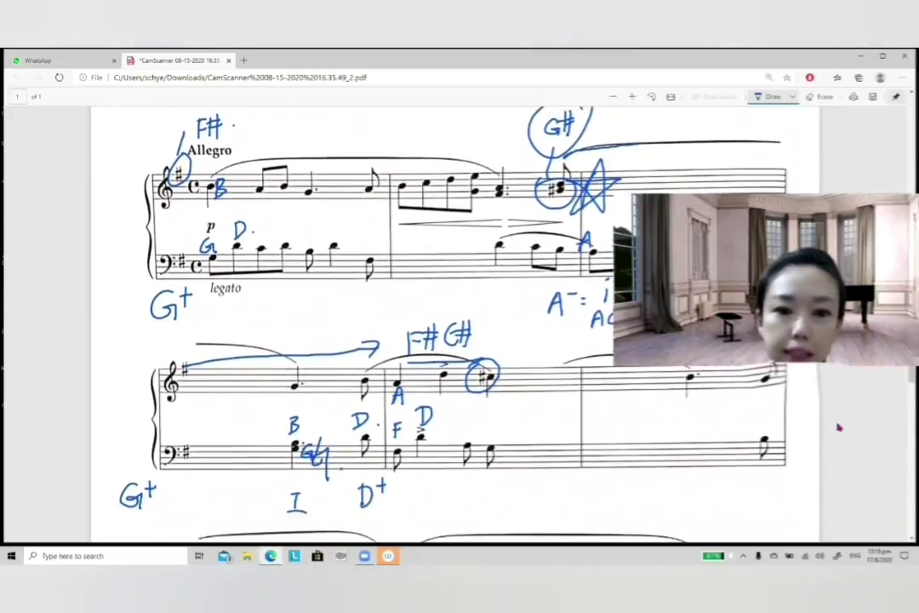
mouse_move(413, 364)
mouse_down()
mouse_move(473, 361)
mouse_move(501, 372)
mouse_move(485, 364)
mouse_move(484, 377)
mouse_up()
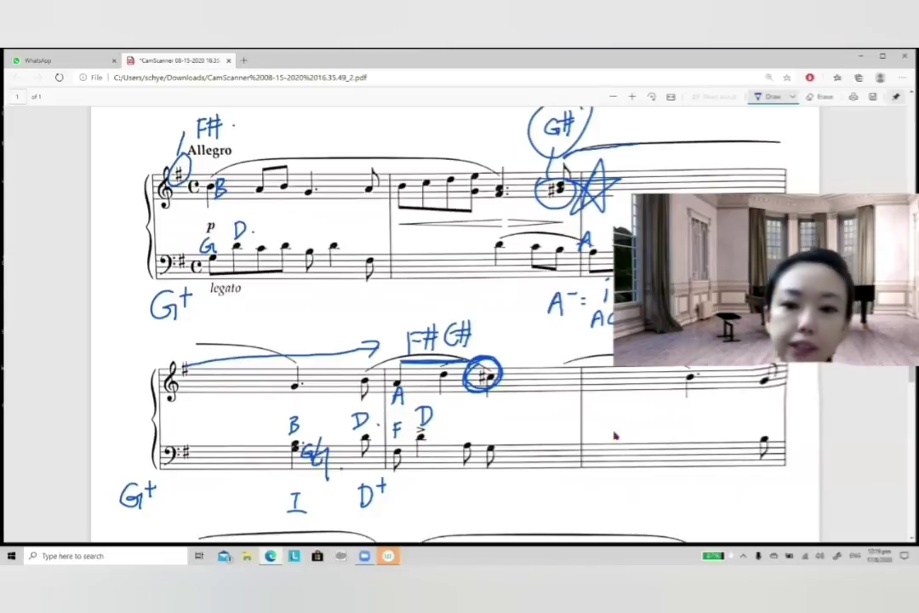
scroll(861, 481, up, 1)
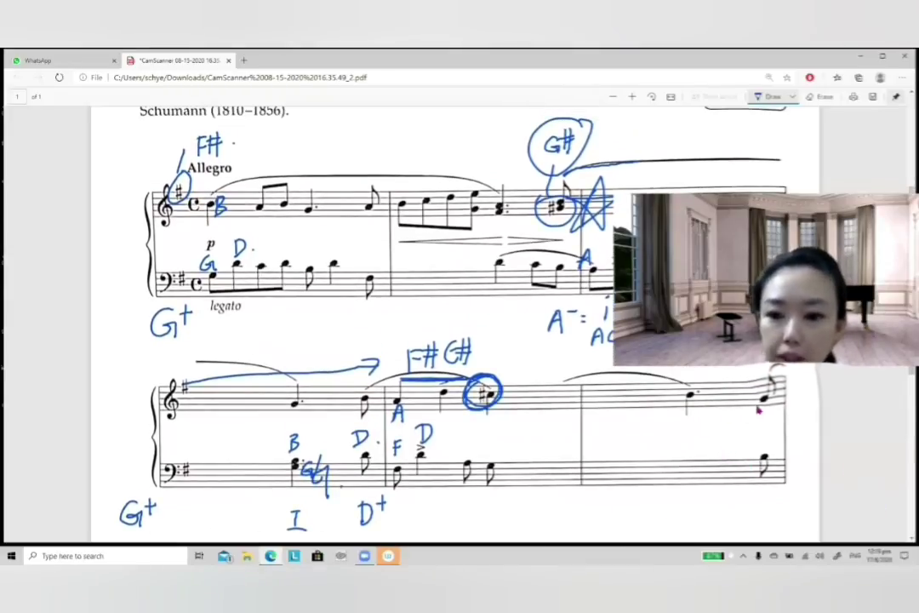
Label the last bar's treble note B and write chord labels I and G+ underneath
drag(694, 391, 696, 406)
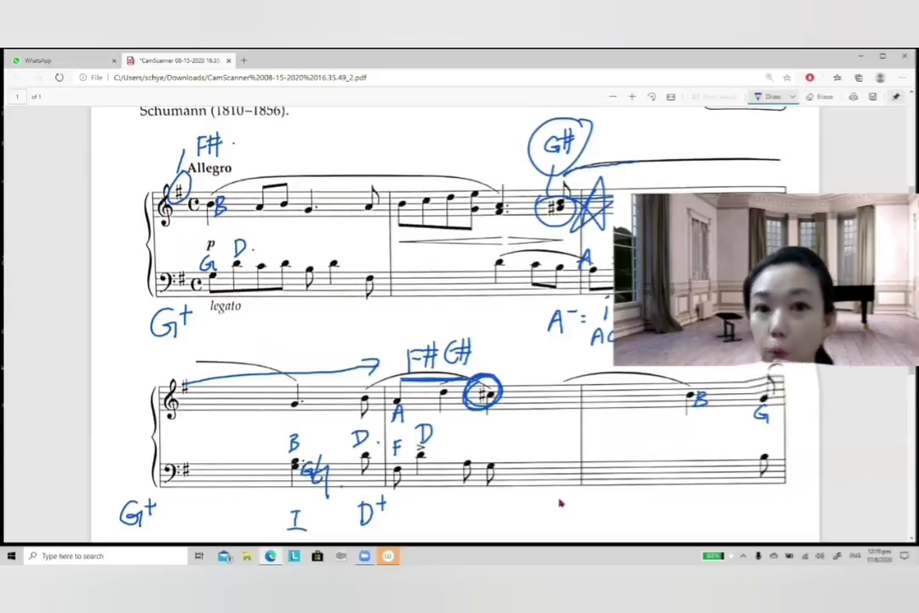
mouse_move(693, 500)
mouse_down()
mouse_move(707, 500)
mouse_move(700, 513)
mouse_up()
drag(693, 514, 707, 513)
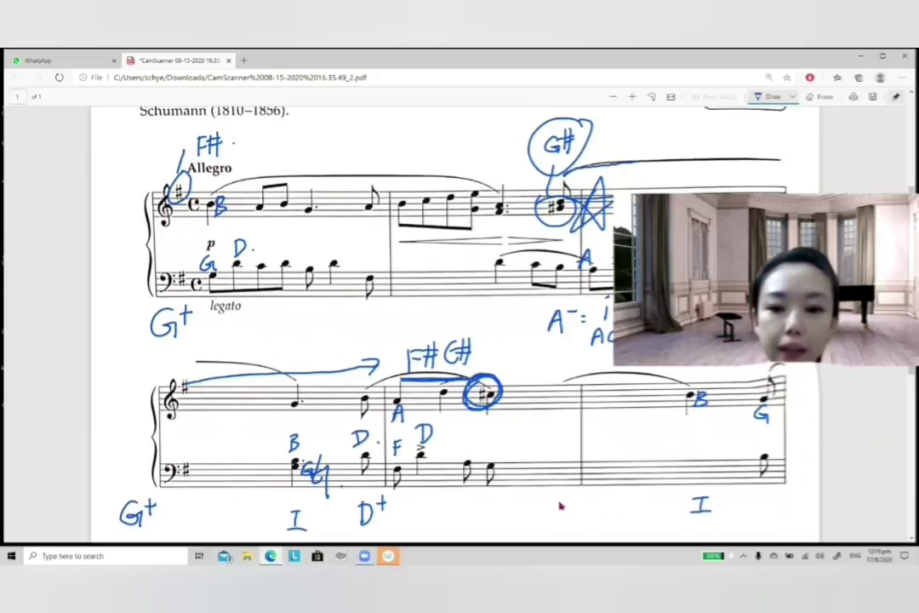
mouse_move(565, 501)
mouse_down()
mouse_move(561, 508)
mouse_move(583, 497)
mouse_up()
drag(576, 490, 576, 505)
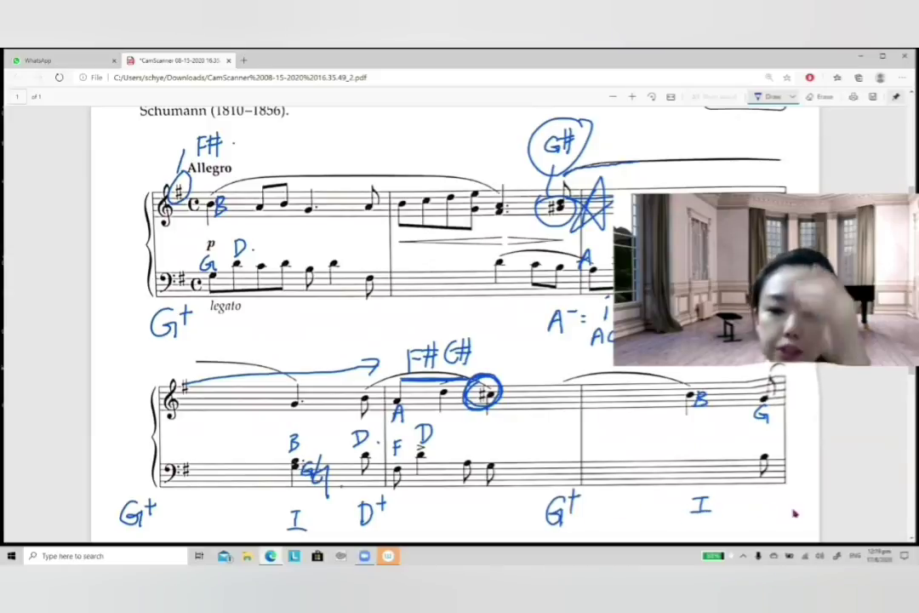
scroll(851, 511, down, 3)
scroll(858, 481, down, 2)
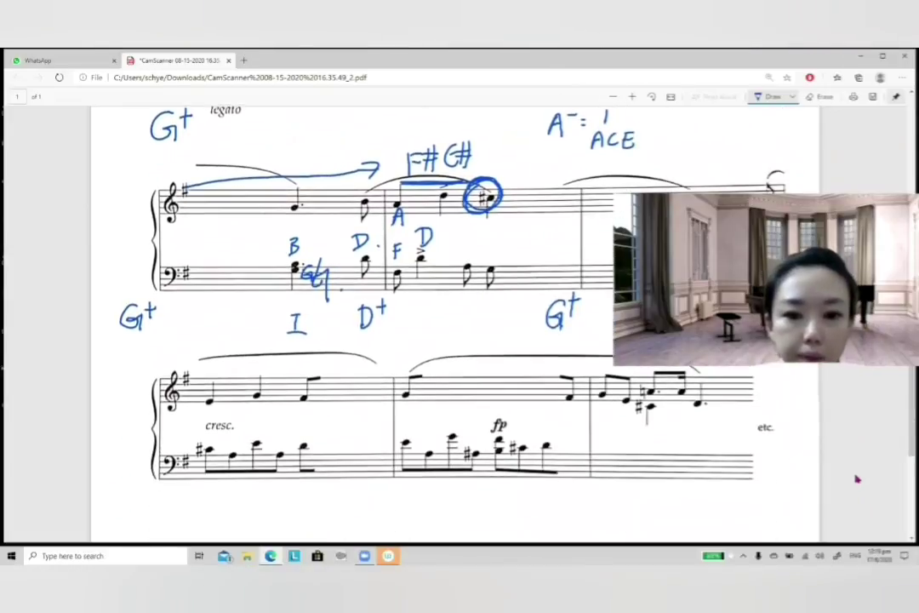
scroll(853, 487, up, 3)
Draw and thicken brackets under the second system's second and third bars
mouse_move(404, 440)
mouse_down()
mouse_move(404, 455)
mouse_move(513, 441)
mouse_up()
drag(601, 439, 738, 453)
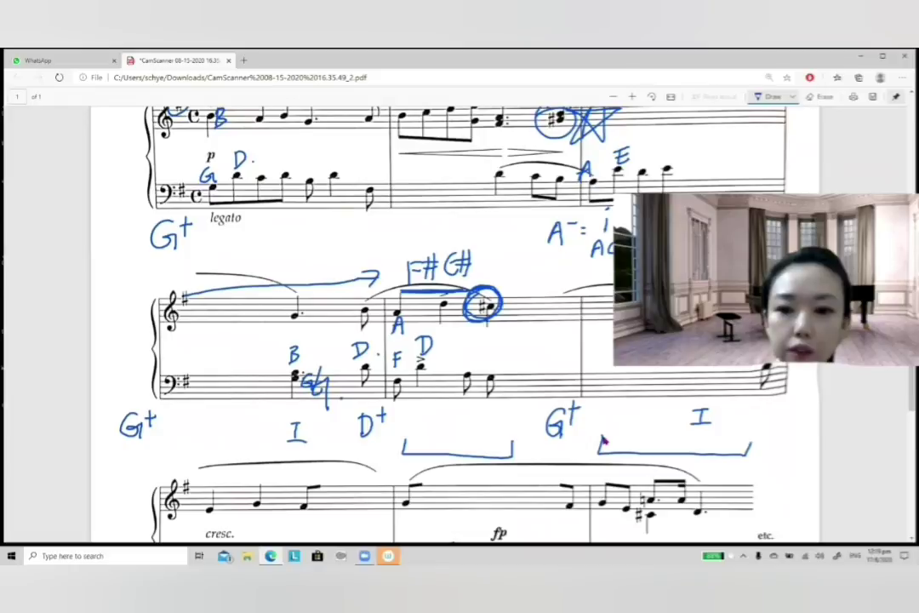
mouse_move(403, 440)
mouse_down()
mouse_move(404, 455)
mouse_move(514, 440)
mouse_up()
mouse_move(603, 438)
mouse_down()
mouse_move(603, 455)
mouse_move(750, 454)
mouse_up()
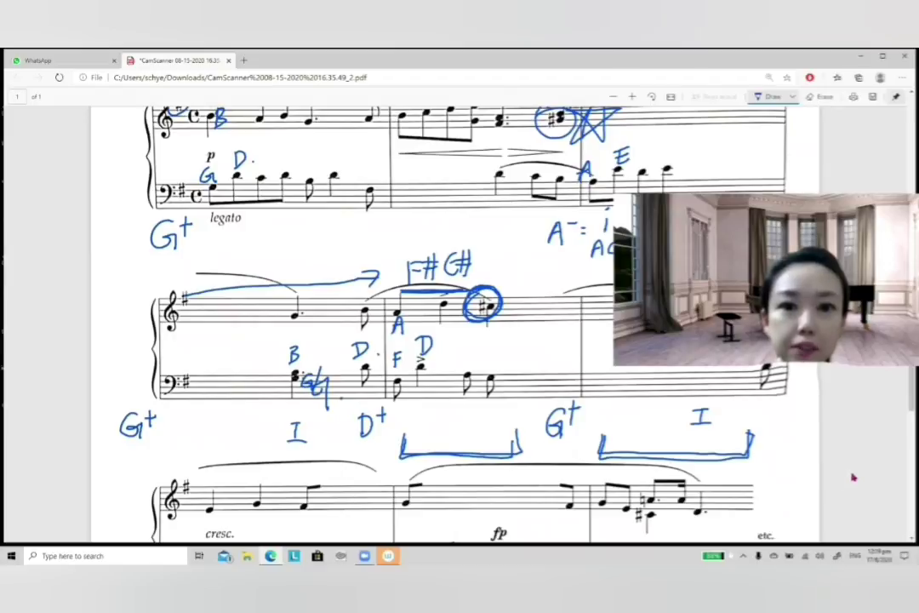
Circle the sharp opening the third system and write F#C# above the treble
scroll(854, 478, down, 3)
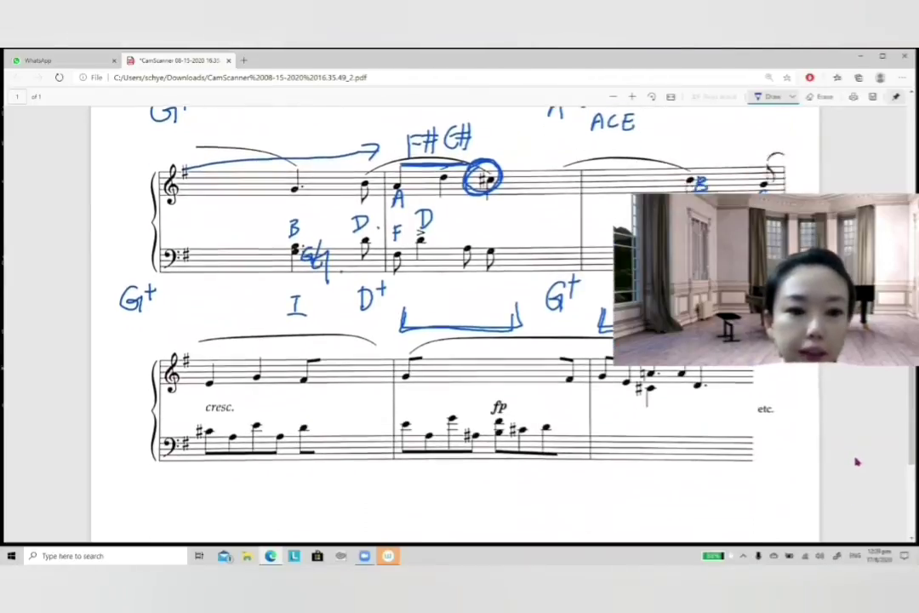
scroll(857, 464, down, 1)
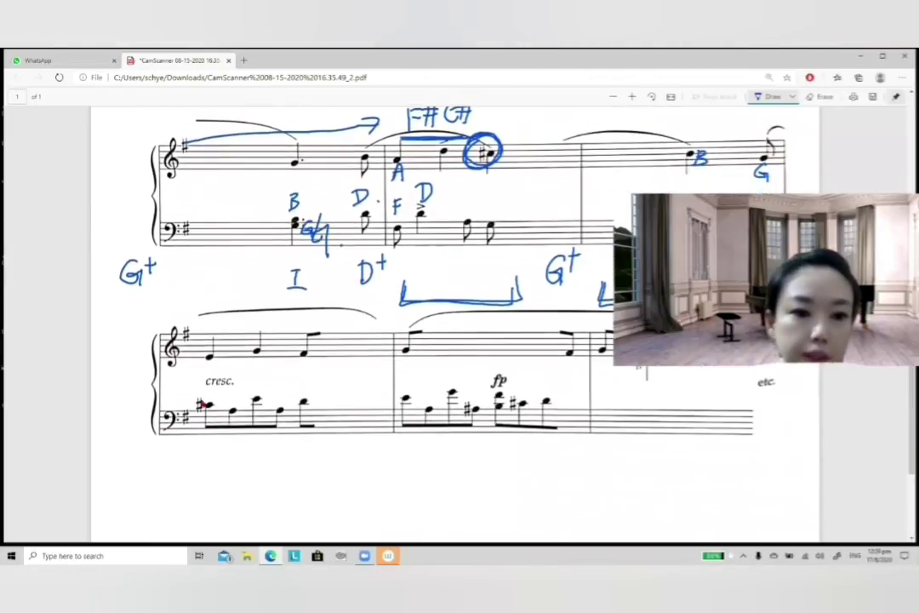
drag(206, 394, 210, 392)
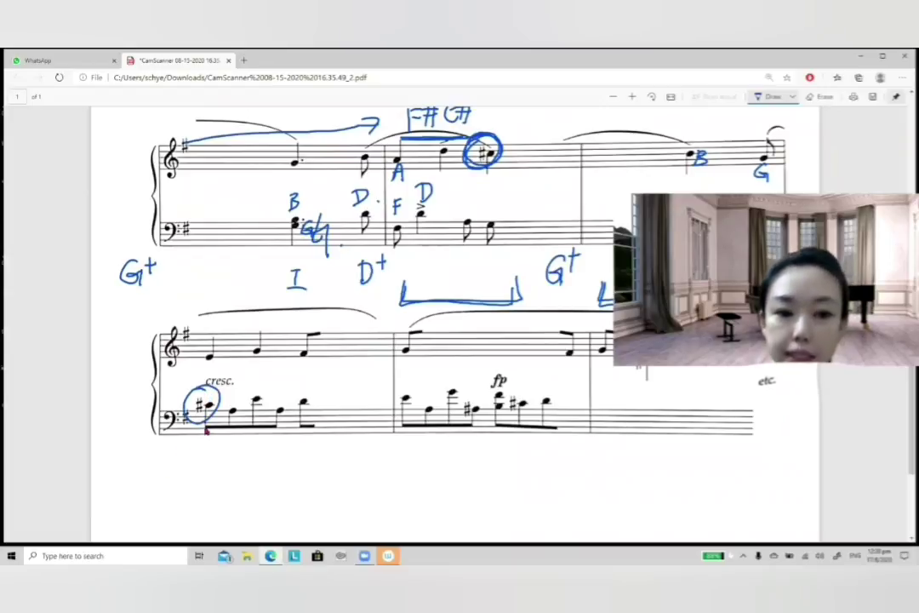
mouse_move(189, 316)
mouse_down()
mouse_move(192, 307)
mouse_move(226, 308)
mouse_up()
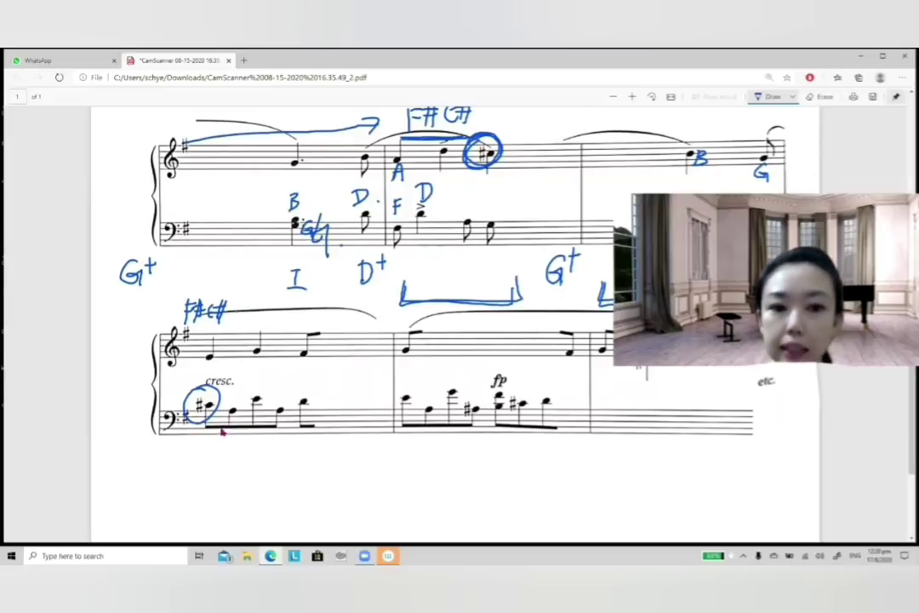
Label notes D and F, and write chord labels DFA, I and D below
drag(303, 379, 305, 394)
drag(293, 341, 300, 349)
mouse_move(302, 478)
mouse_down()
mouse_move(305, 491)
mouse_move(324, 482)
mouse_move(337, 492)
mouse_move(335, 484)
mouse_up()
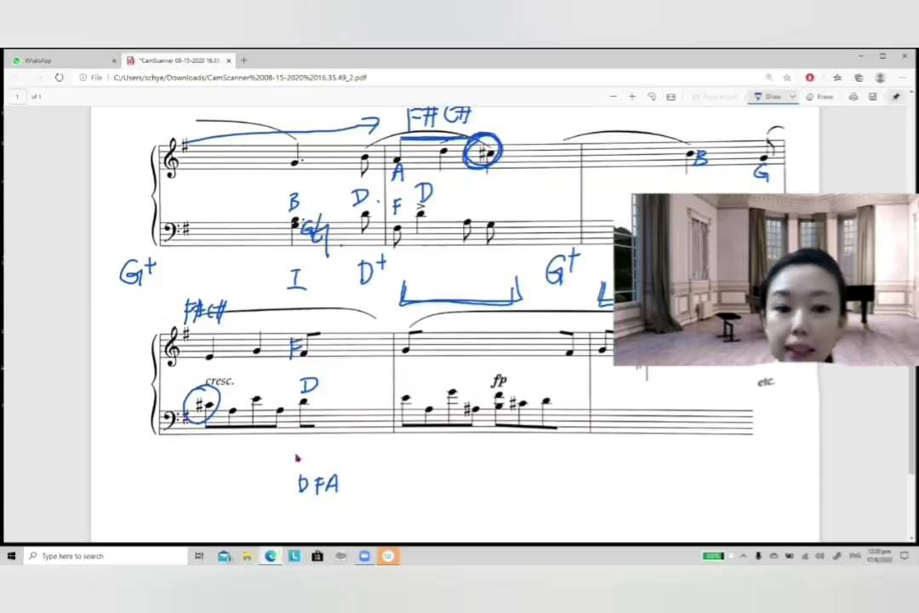
drag(306, 448, 308, 461)
drag(300, 460, 315, 460)
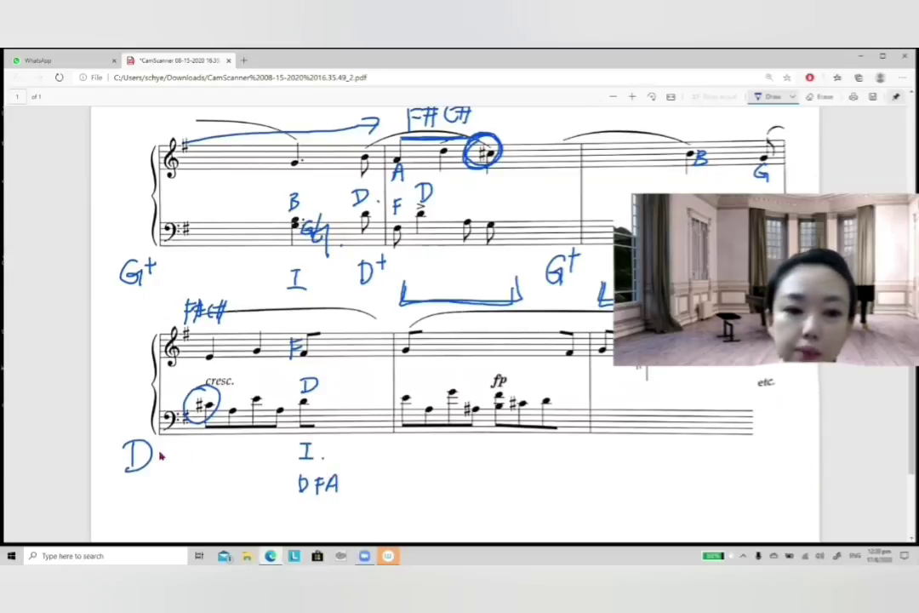